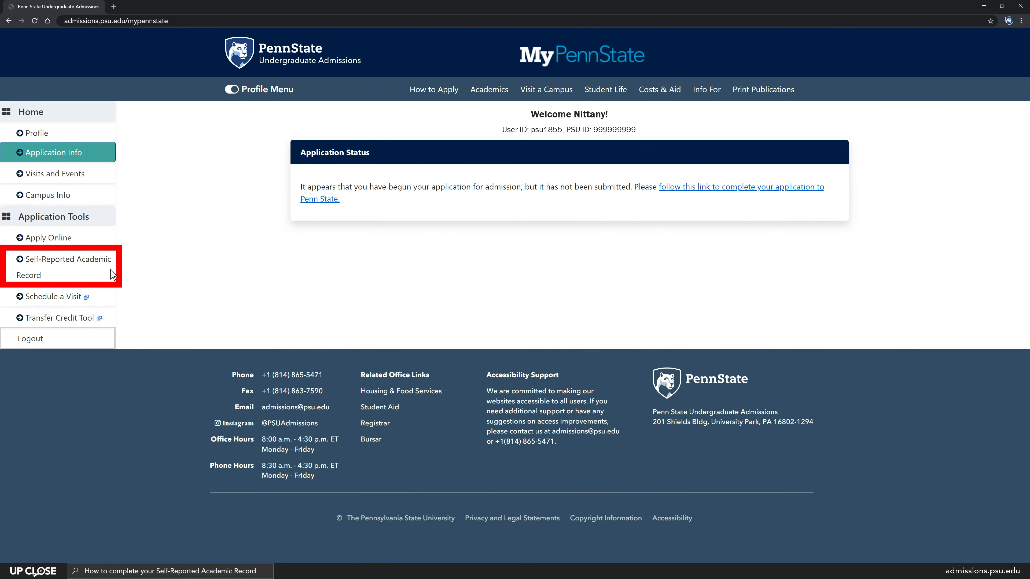
# Step: Open the Self-Reported Academic Record page, go through its instructions, and continue to begin the SRAR
pyautogui.click(65, 271)
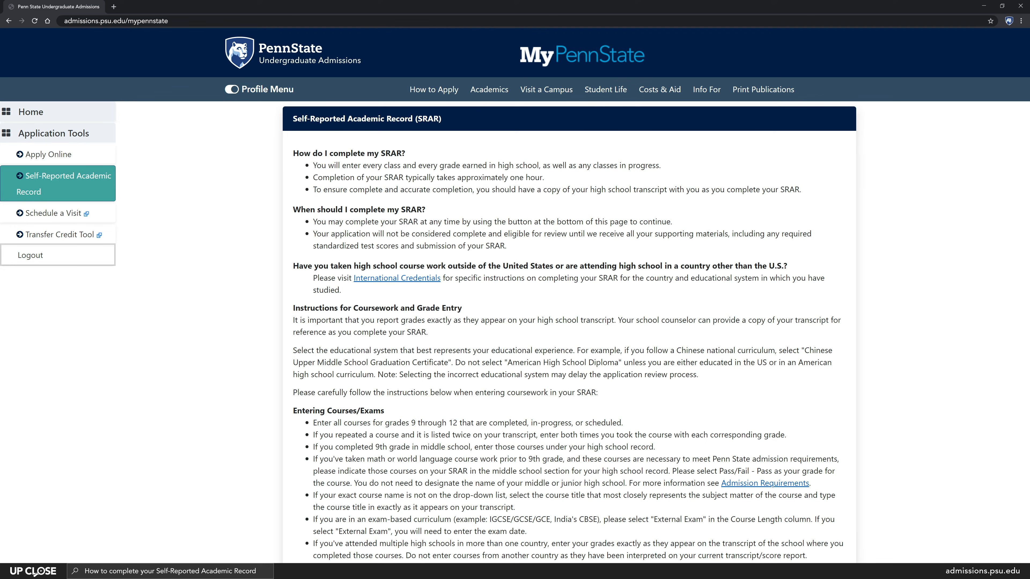
pyautogui.scroll(-2, 515, 295)
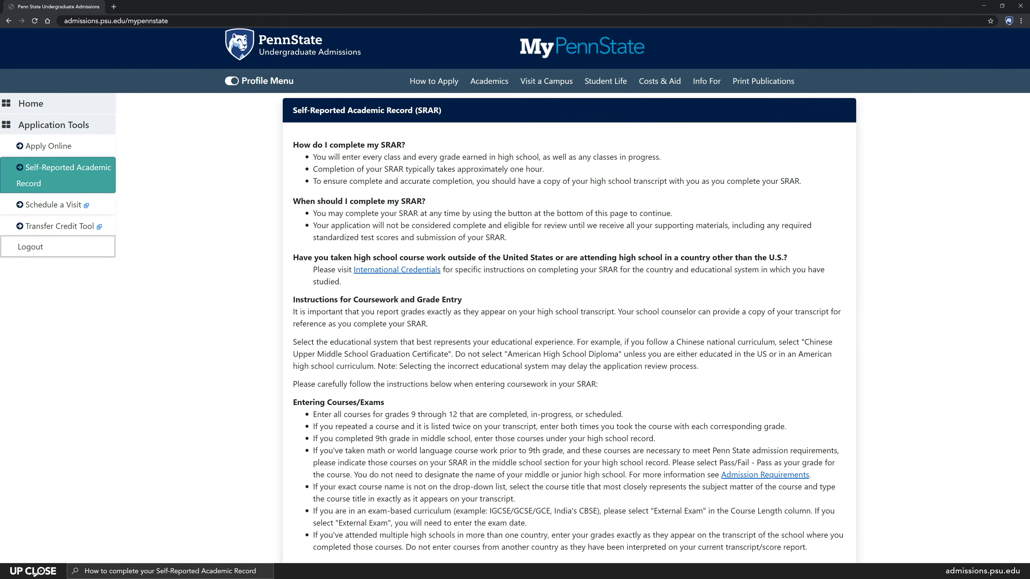
pyautogui.scroll(-3, 515, 295)
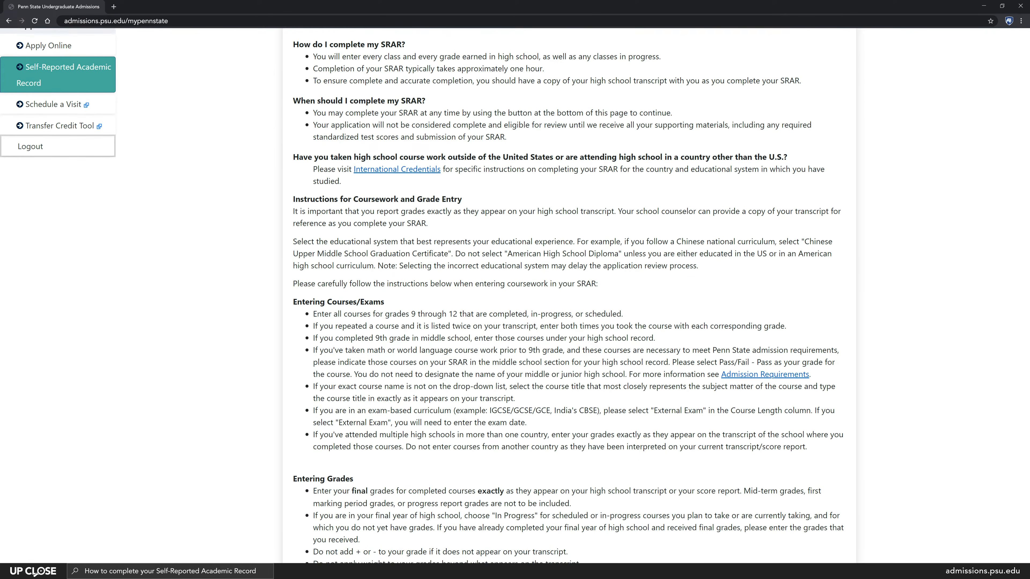
pyautogui.scroll(-3, 515, 295)
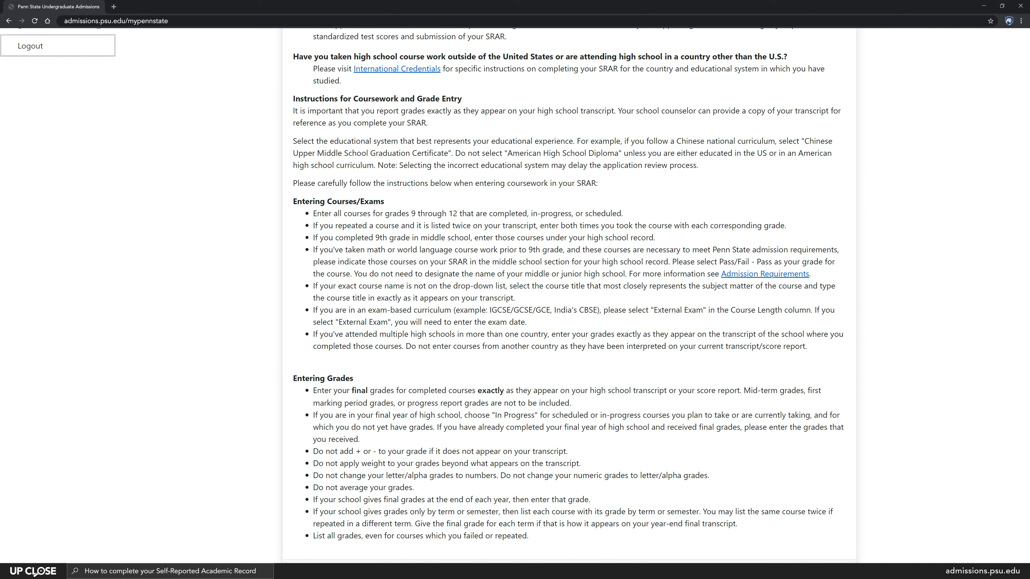
pyautogui.scroll(-3, 515, 296)
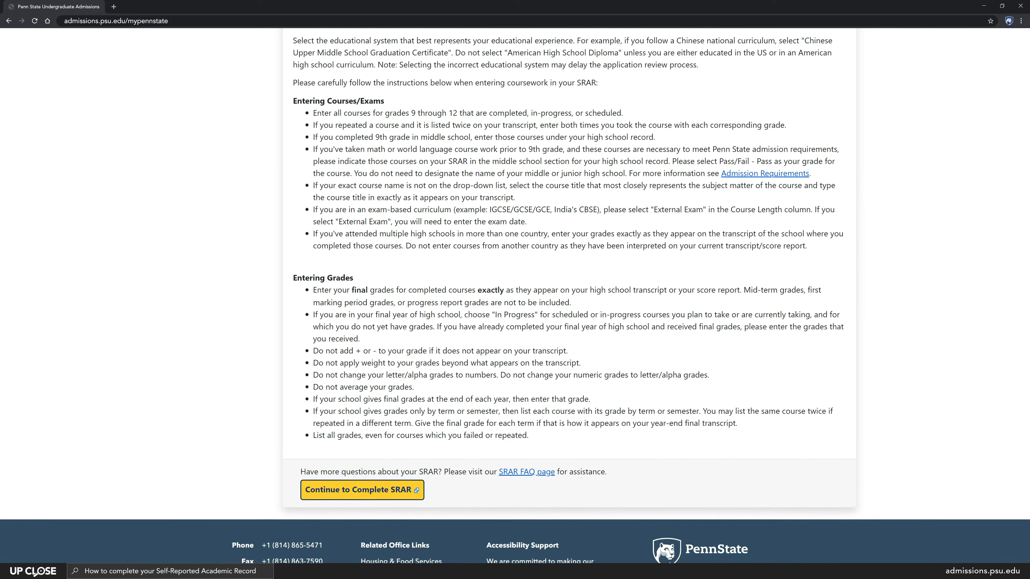
pyautogui.scroll(-2, 515, 295)
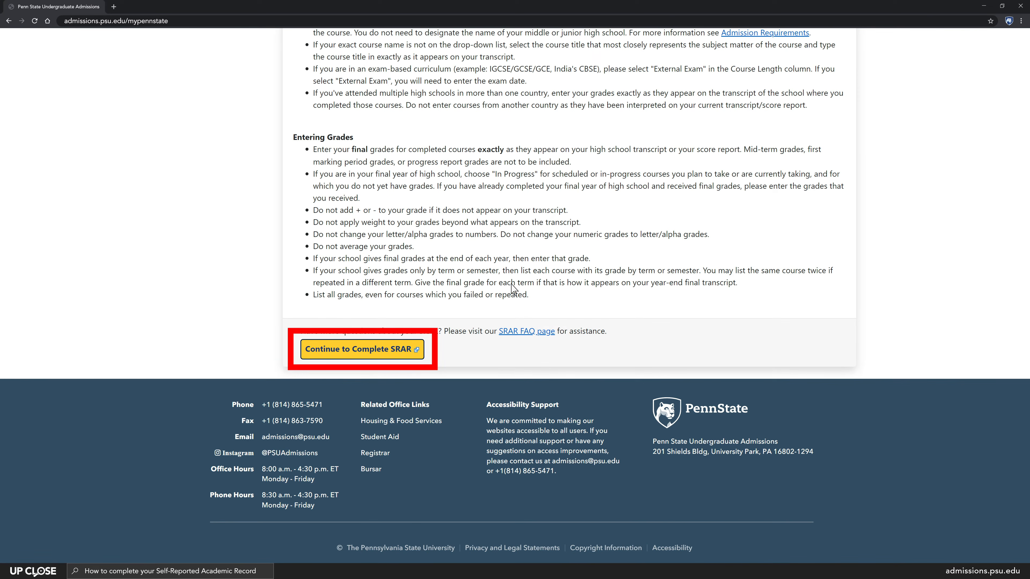
pyautogui.click(397, 350)
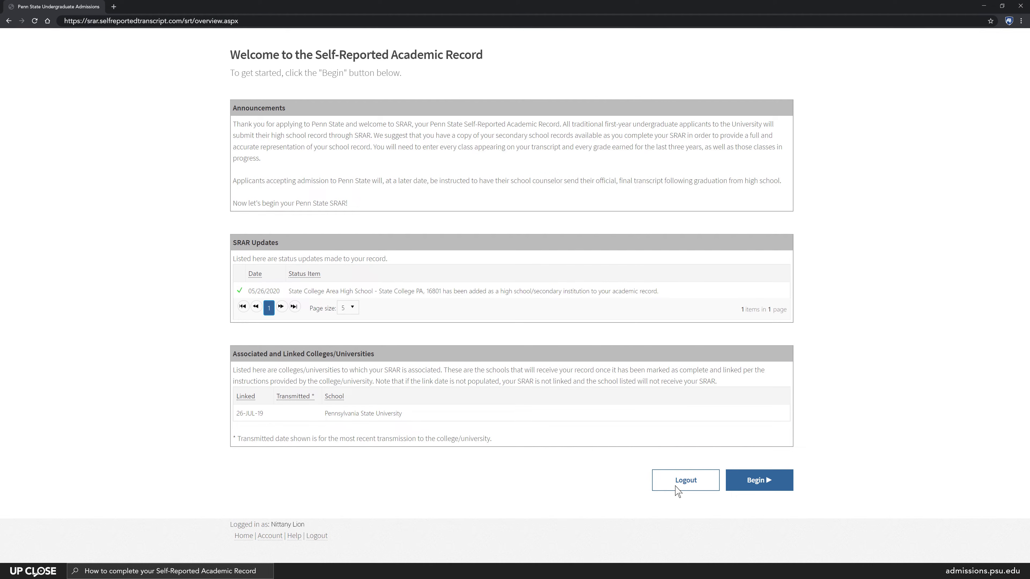
pyautogui.click(758, 488)
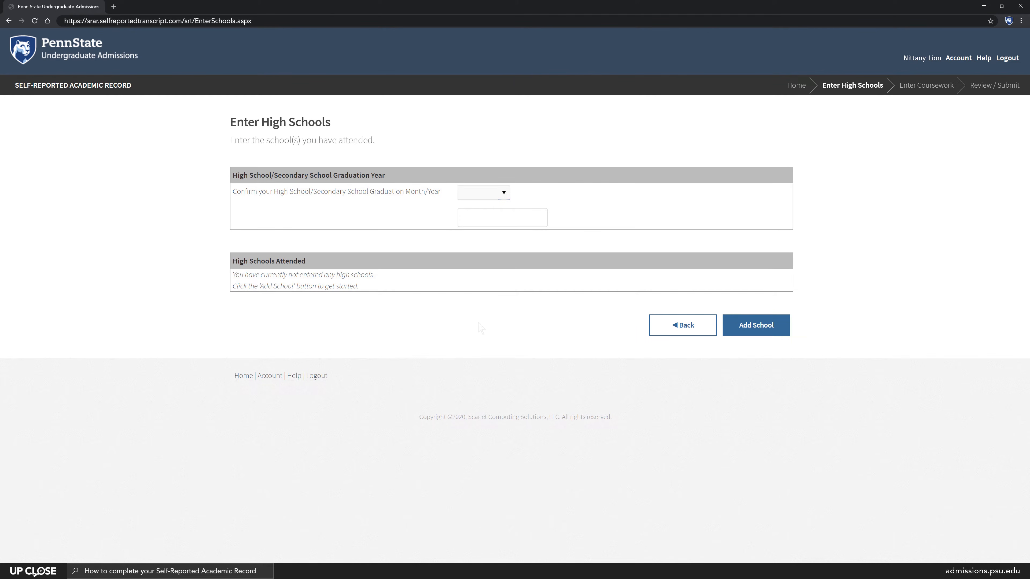
# Step: Set the graduation date to June 2020 and add State College Area High School in Pennsylvania, United States, as an attended school
pyautogui.click(504, 194)
pyautogui.click(751, 331)
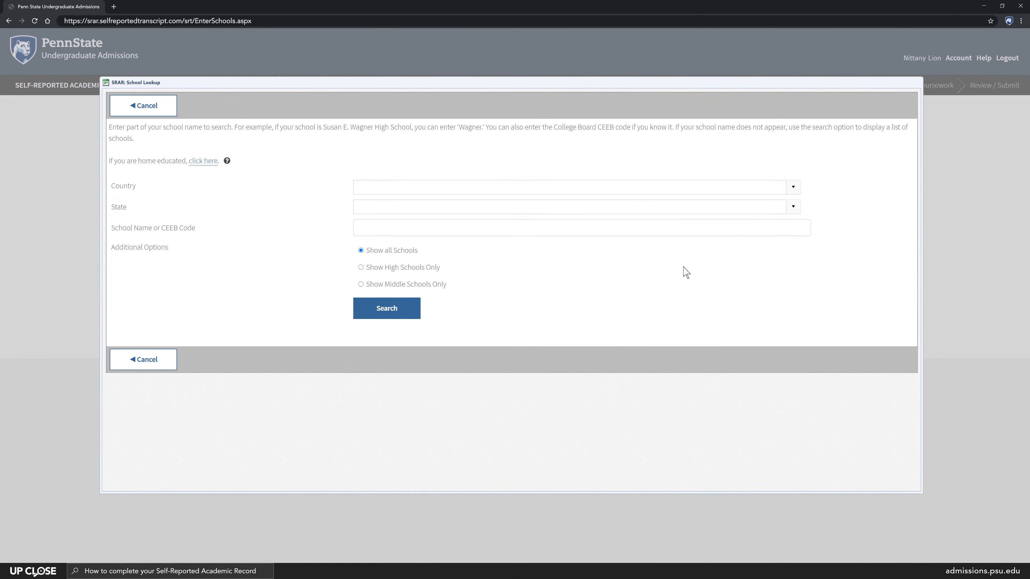
pyautogui.click(793, 187)
pyautogui.click(793, 207)
pyautogui.write('State Collecge Area High School')
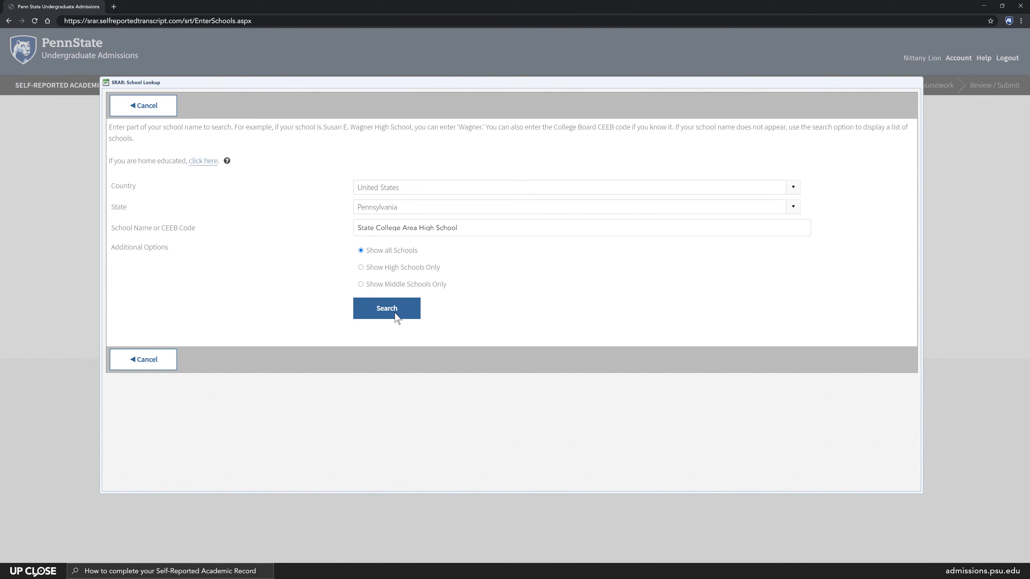
pyautogui.click(386, 315)
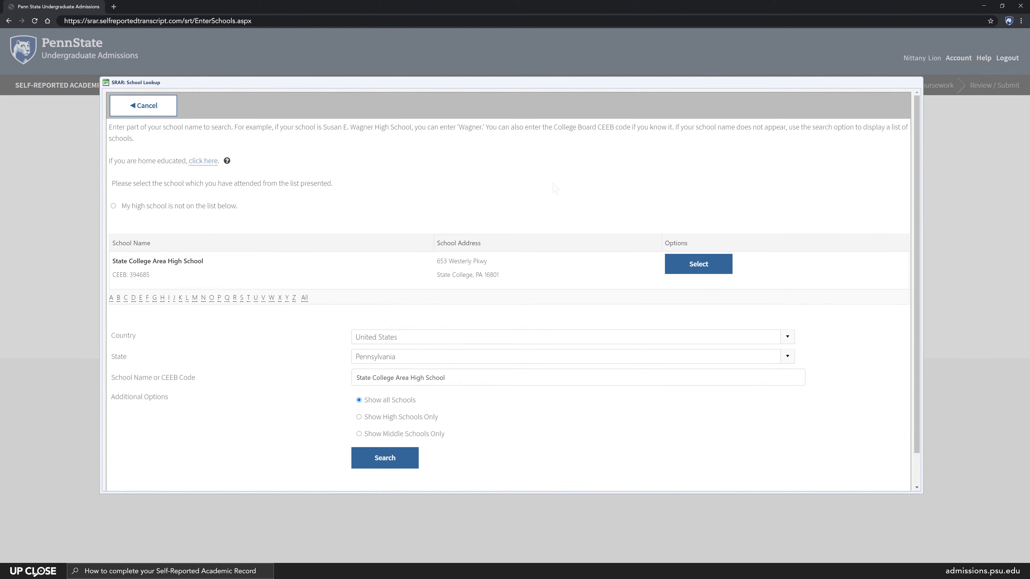
pyautogui.click(698, 264)
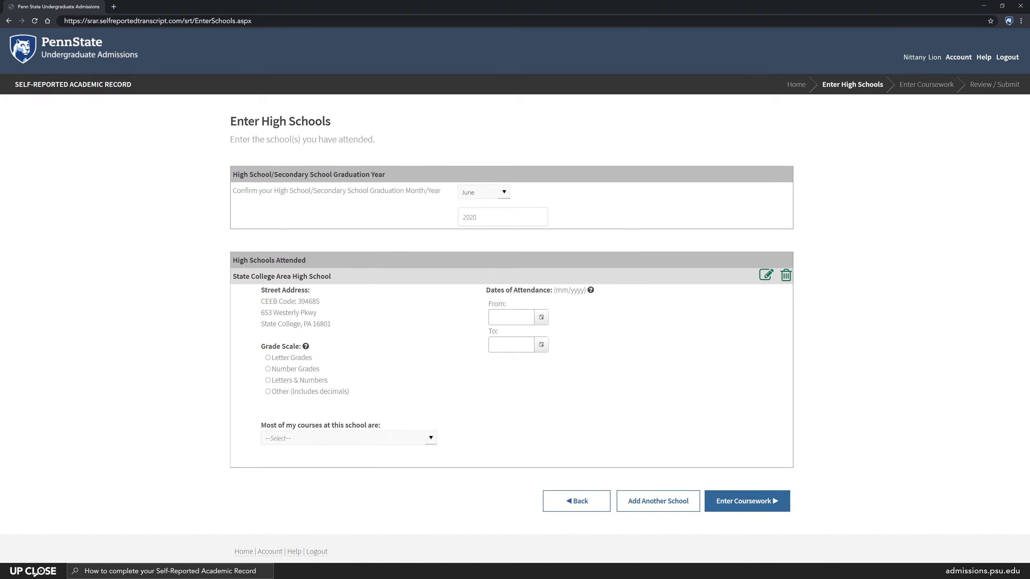
# Step: Record attendance from 08/2016 to 06/2020 with letter grades and mostly full-year courses, and proceed to coursework entry
pyautogui.scroll(-1, 515, 289)
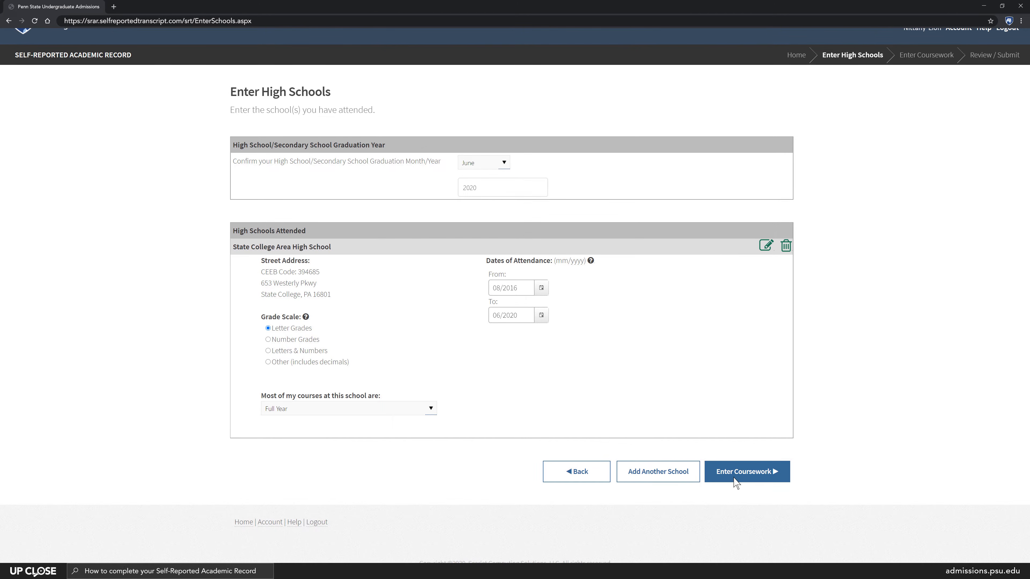
pyautogui.click(747, 475)
# Step: Choose coursework entry by year and record weighted GPA 3.9, unweighted GPA 3.75, weighted class rank 15 of 350, and no reported unweighted rank
pyautogui.scroll(-1, 515, 295)
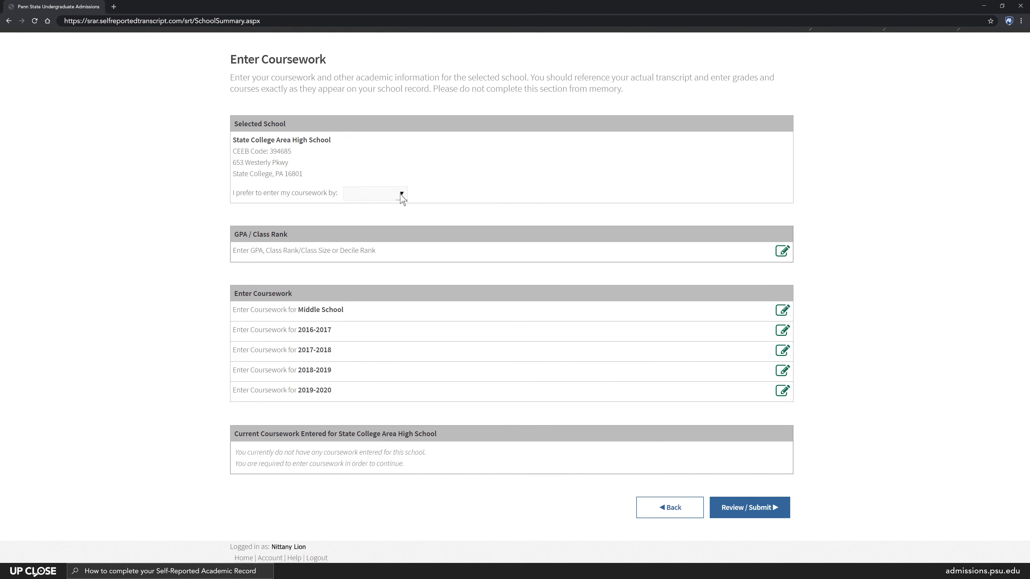
pyautogui.click(402, 194)
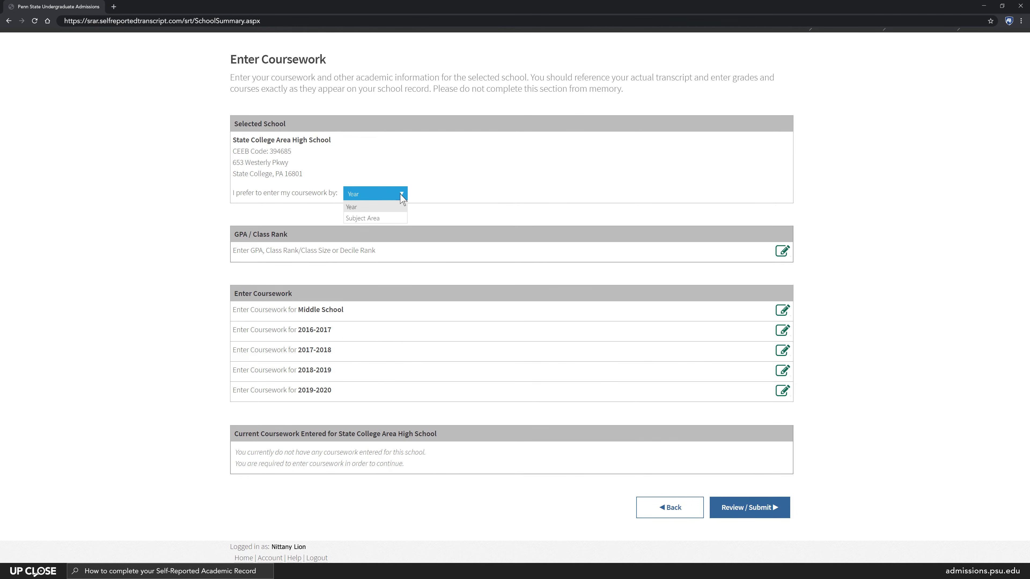
pyautogui.click(366, 207)
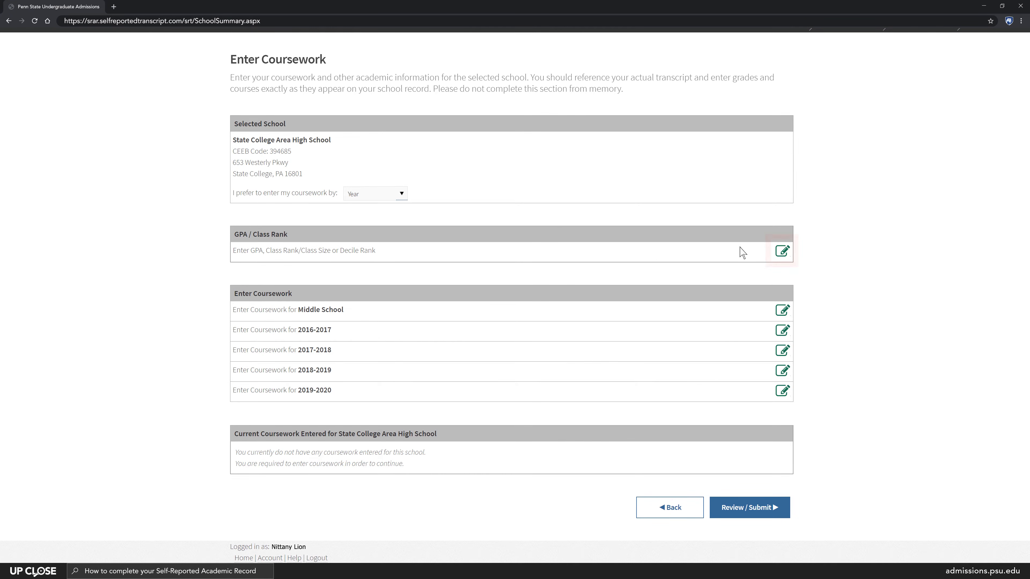
pyautogui.click(782, 252)
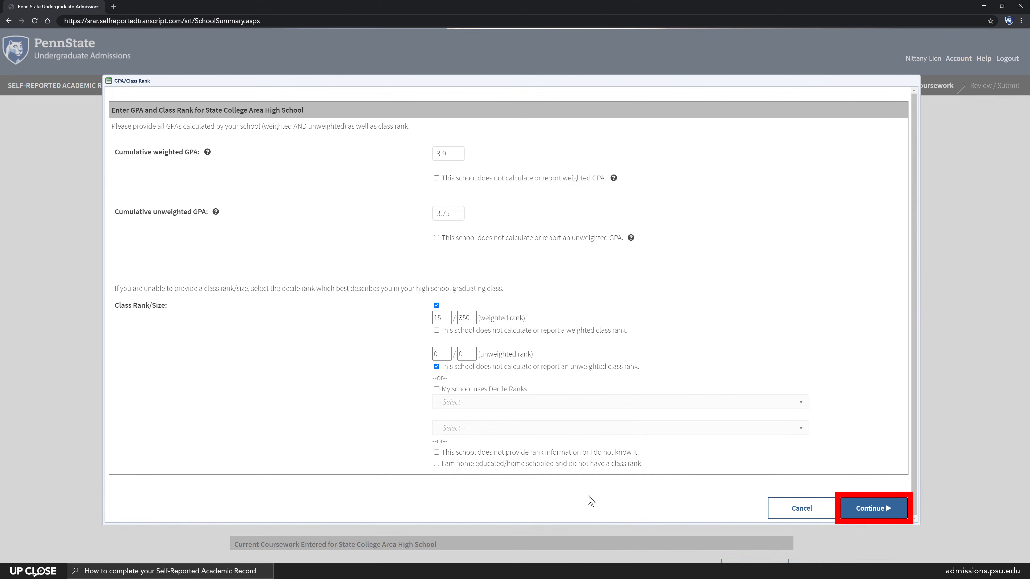
pyautogui.click(872, 517)
# Step: Open the 2016-2017 coursework and set its annual GPA to 3.9 and the academic level to 9th Grade
pyautogui.scroll(-1, 515, 294)
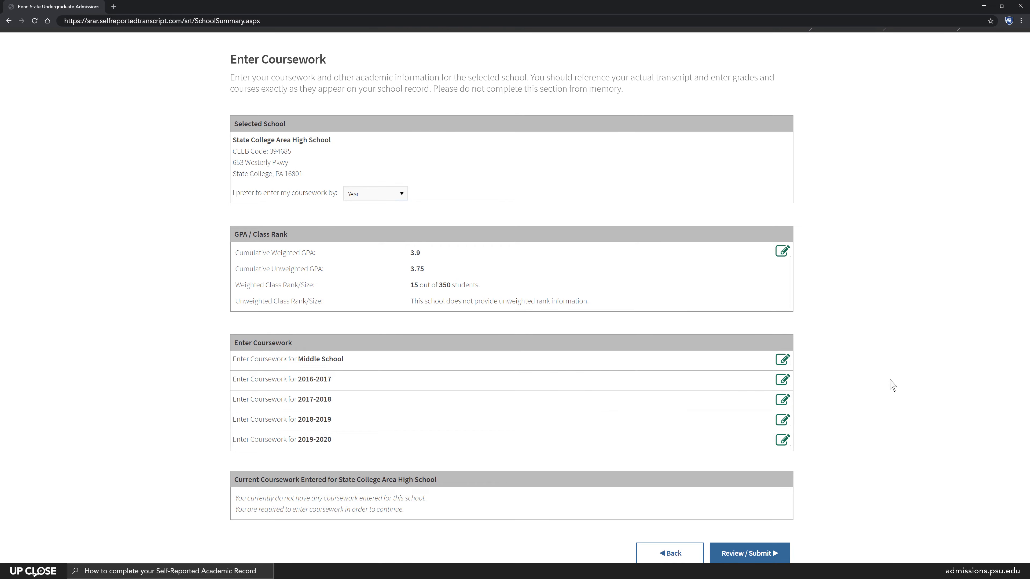
pyautogui.click(782, 381)
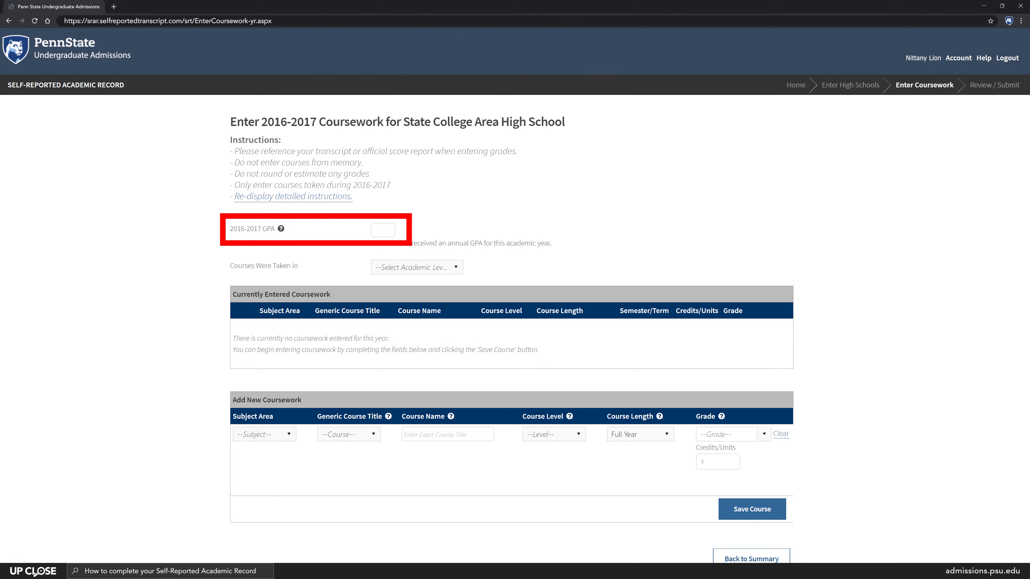
pyautogui.click(384, 236)
pyautogui.write('3.9')
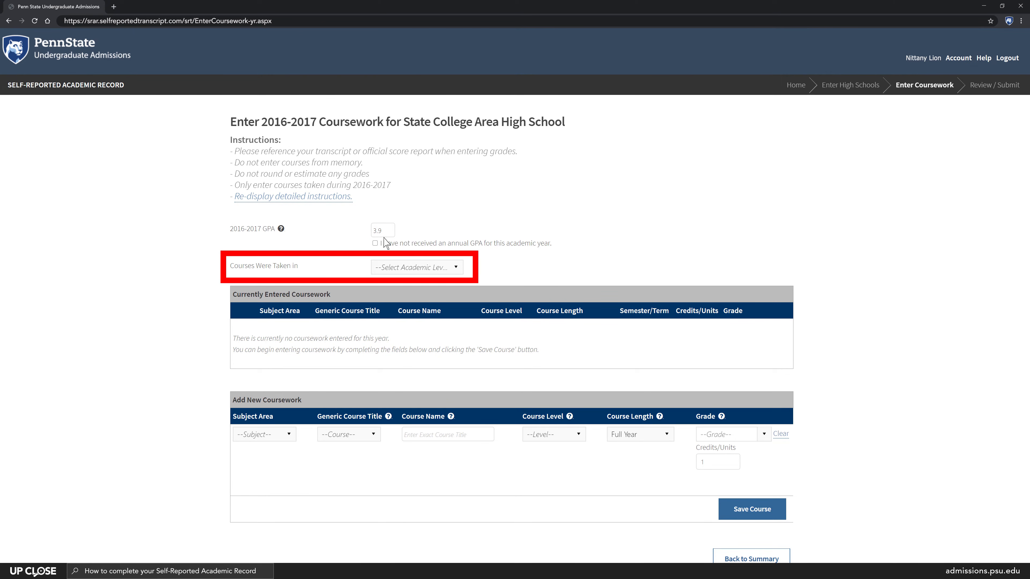
pyautogui.click(456, 267)
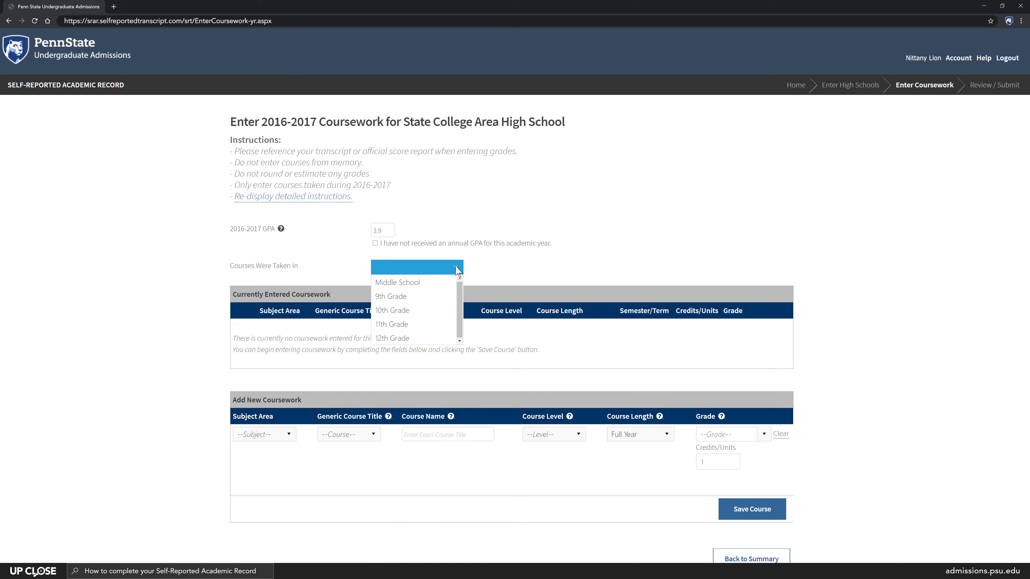
pyautogui.click(410, 298)
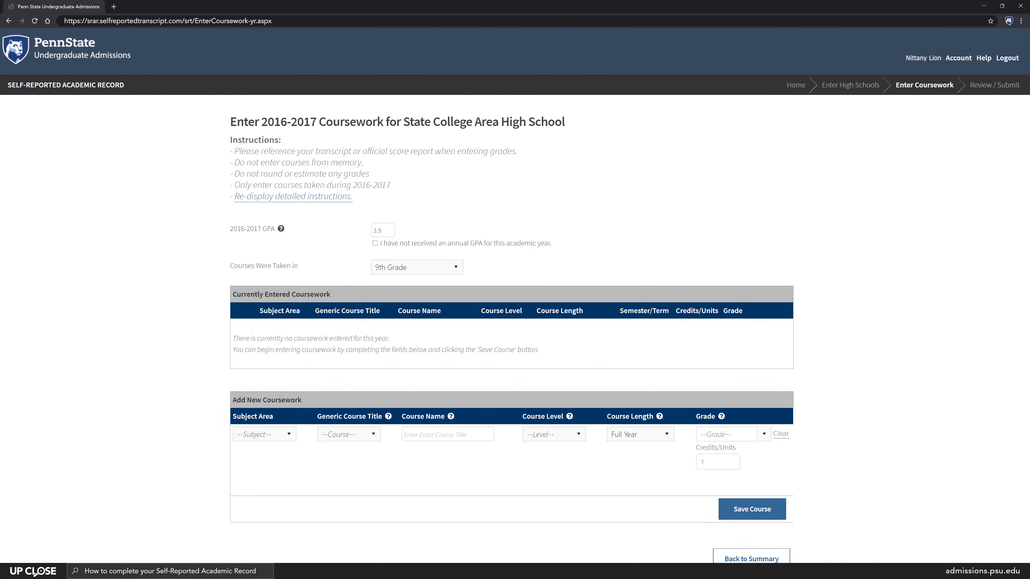
# Step: Start a new Mathematics course with the generic title ALGEBRA 2 and the course name Honors ALGEBRA 2
pyautogui.scroll(-2, 374, 325)
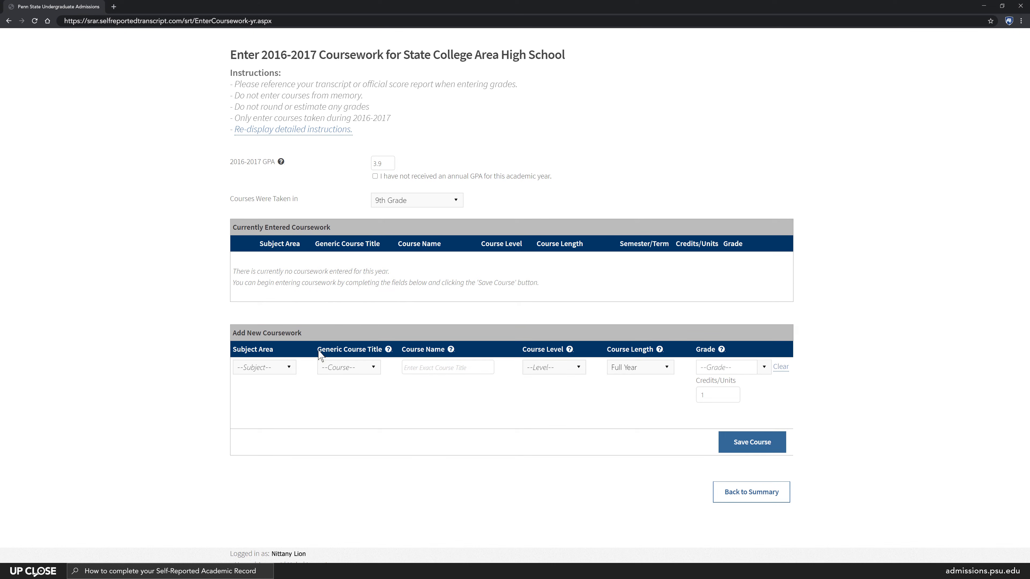
pyautogui.click(291, 370)
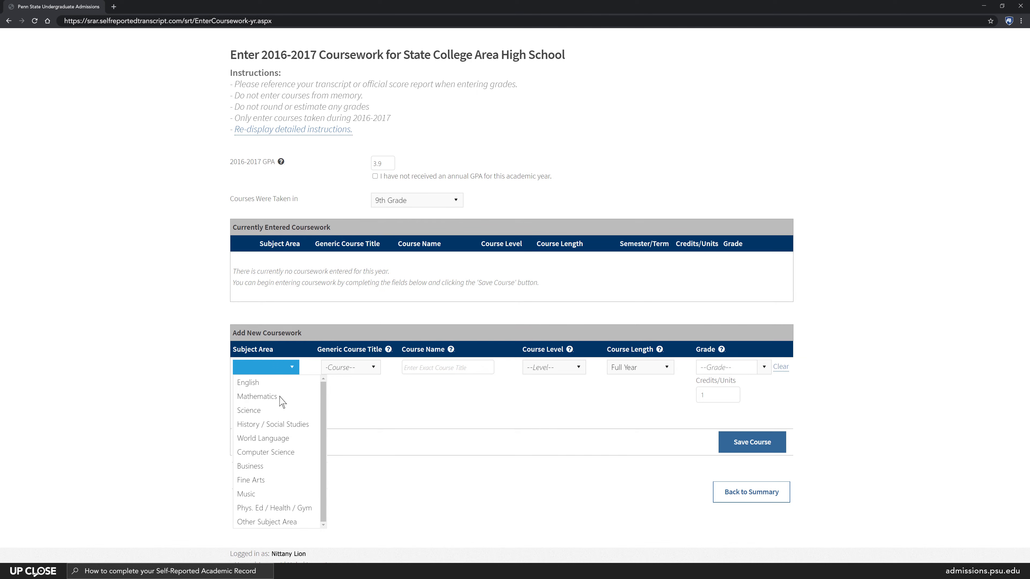
pyautogui.click(257, 397)
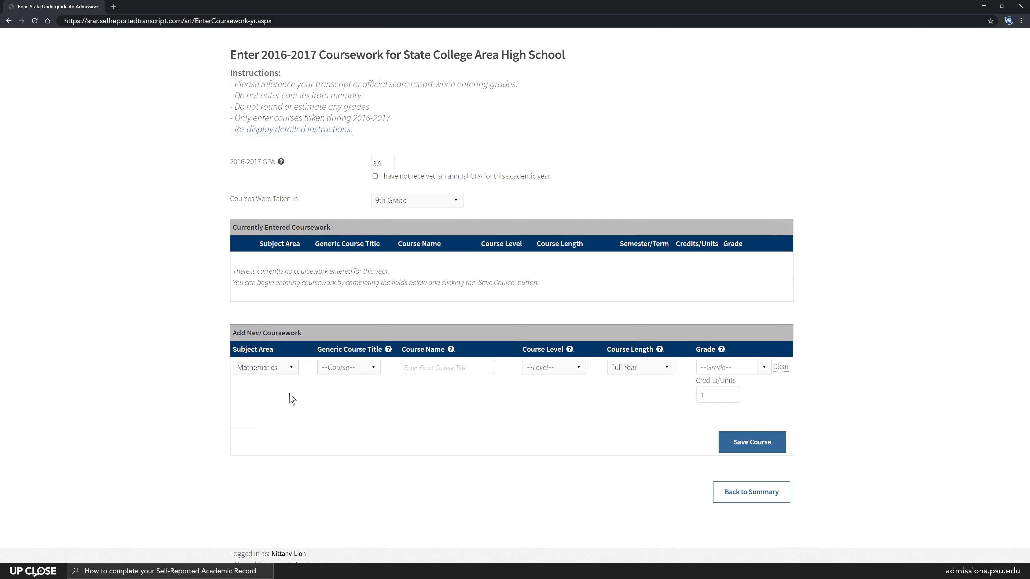
pyautogui.click(375, 369)
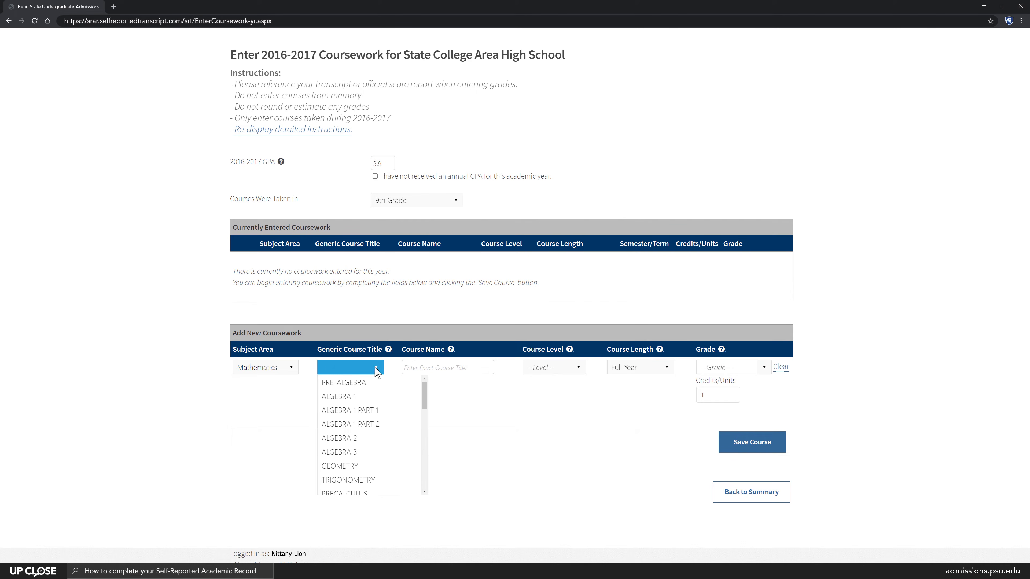
pyautogui.click(362, 440)
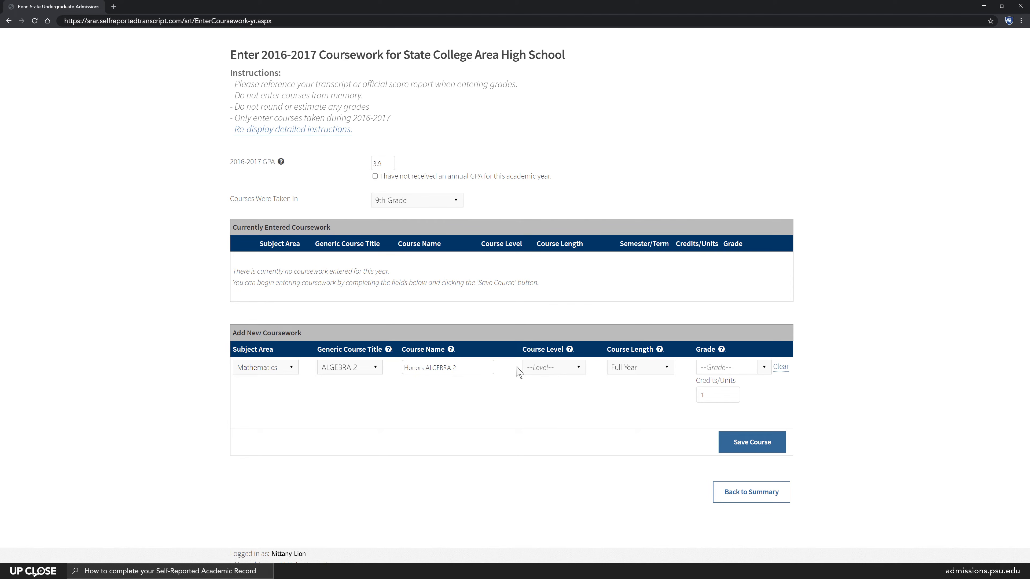
# Step: Set the algebra course to Honors level, Full Year length and grade A, and save it
pyautogui.click(580, 368)
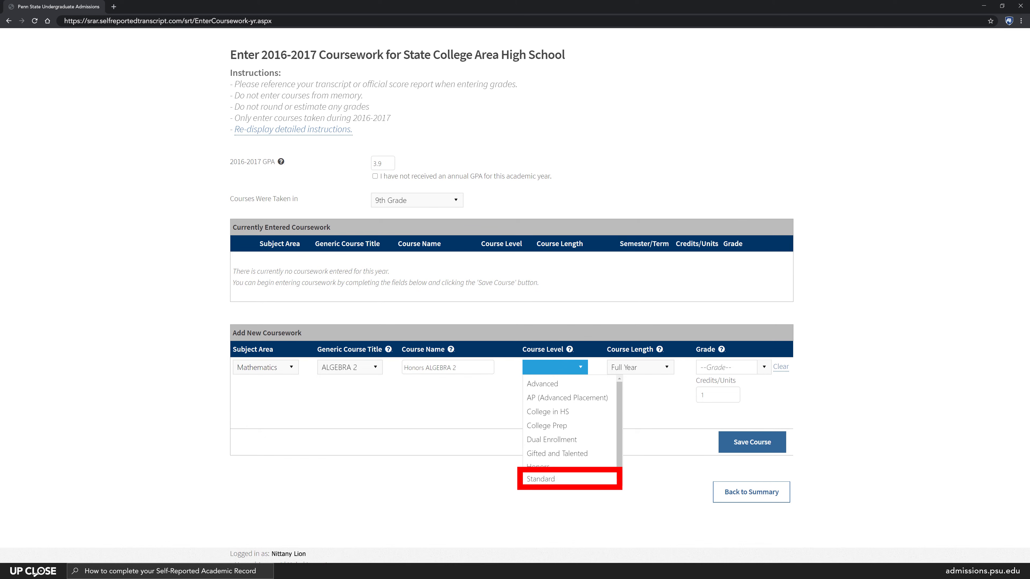
pyautogui.click(552, 468)
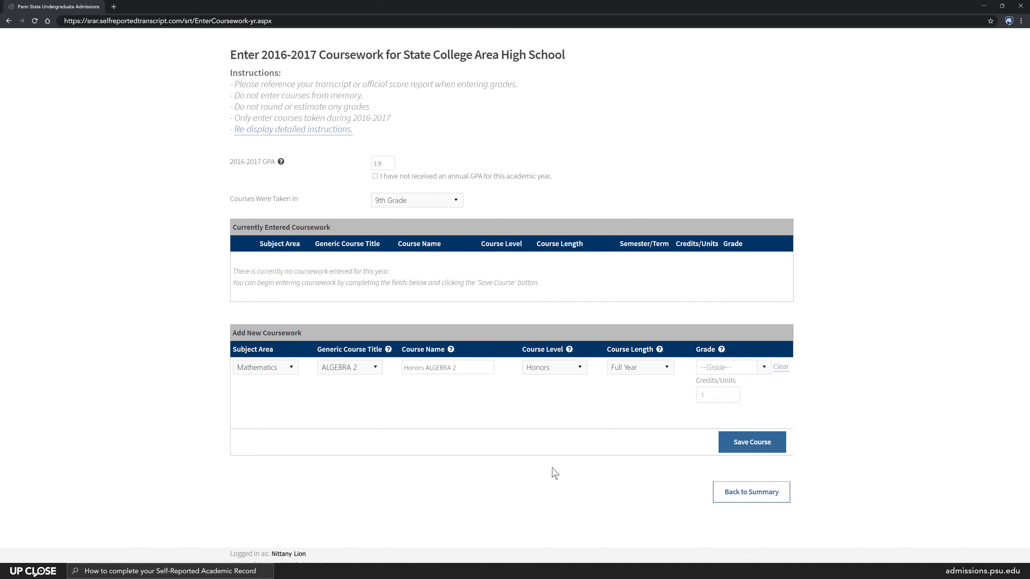
pyautogui.click(667, 369)
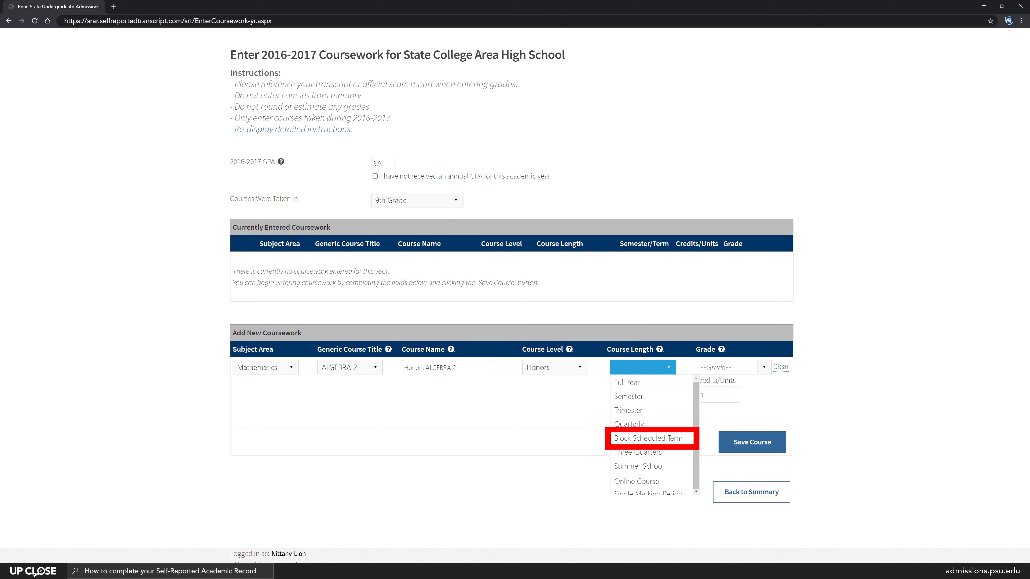
pyautogui.click(627, 382)
pyautogui.click(730, 367)
pyautogui.click(714, 381)
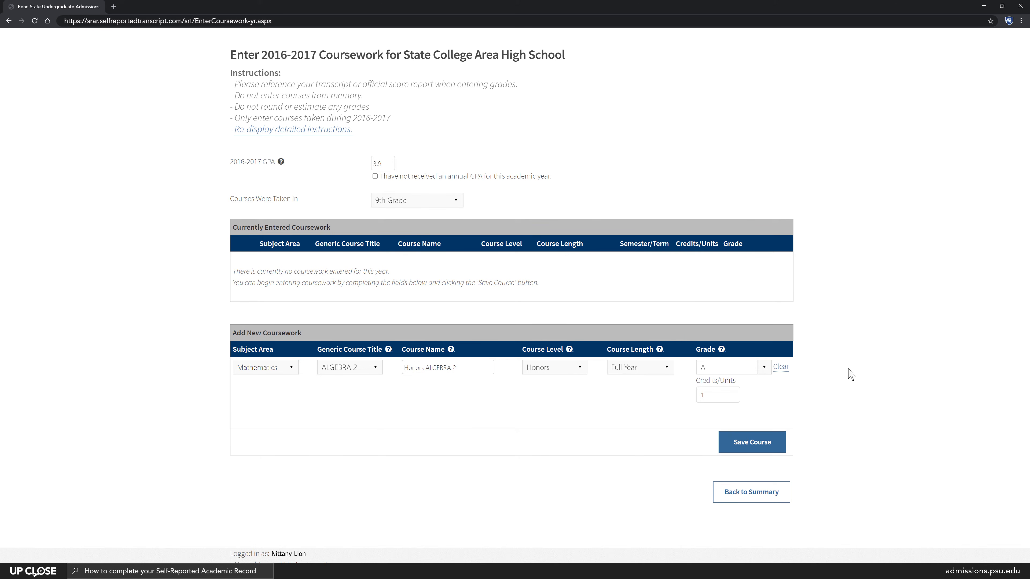
pyautogui.click(752, 446)
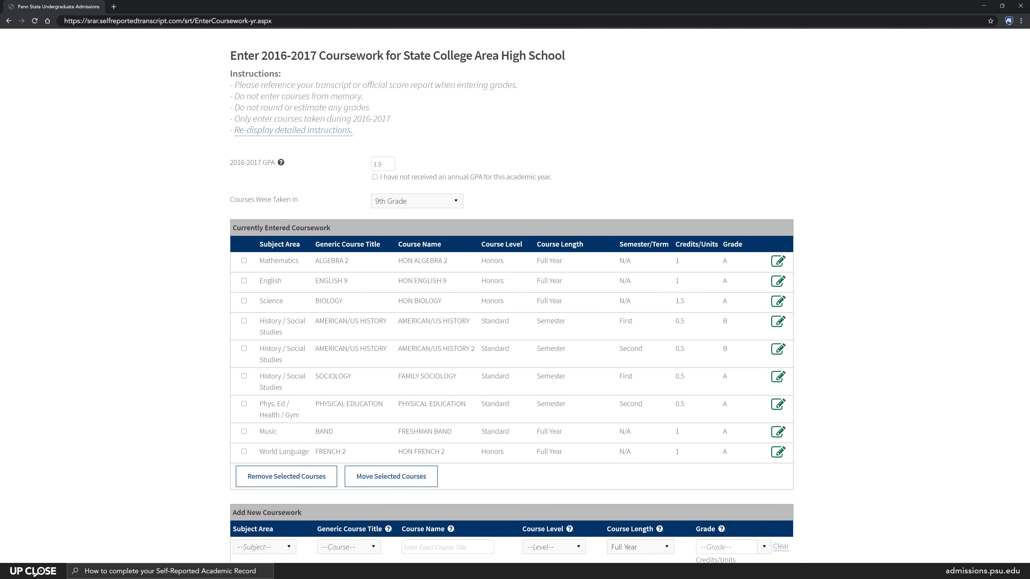
# Step: Look over the courses entered for 2016-2017 and return to the coursework summary
pyautogui.scroll(-3, 515, 296)
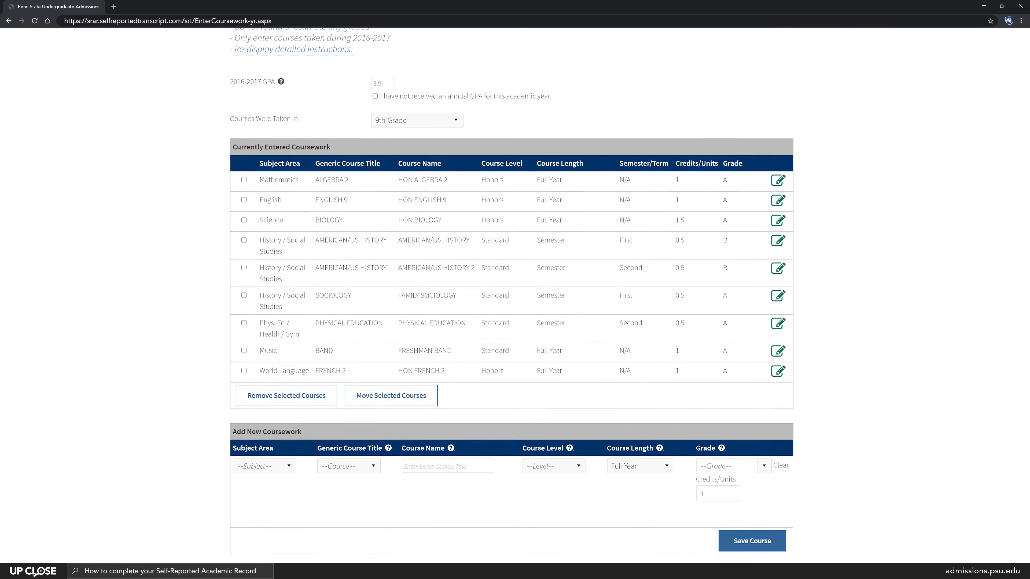
pyautogui.scroll(-2, 511, 297)
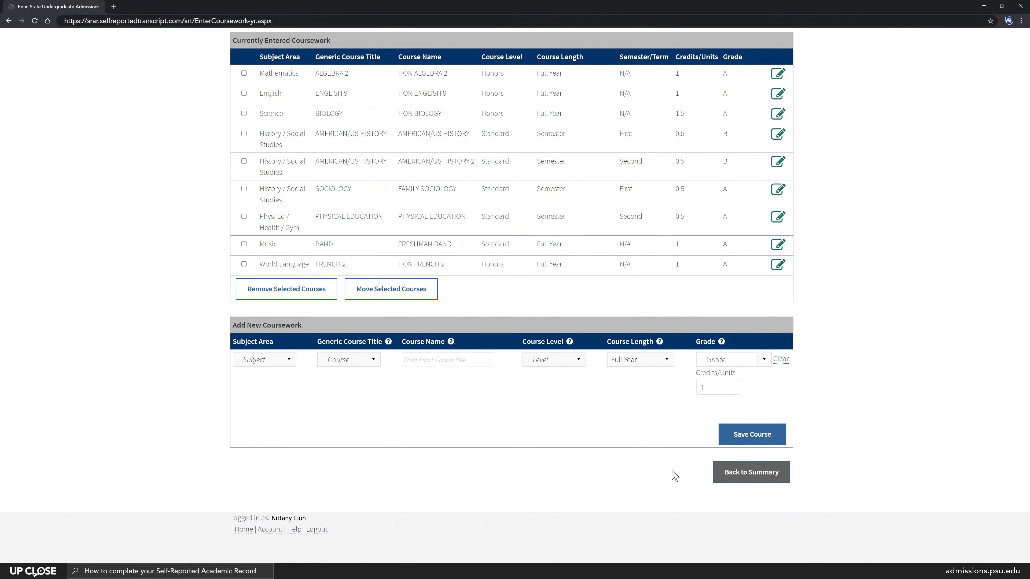
pyautogui.click(751, 472)
pyautogui.scroll(-5, 515, 296)
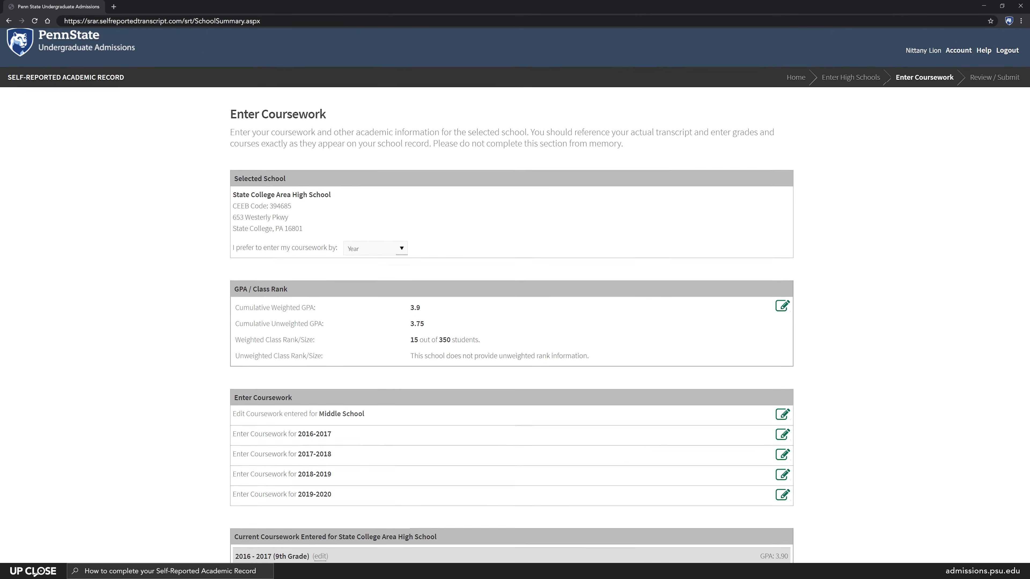
# Step: Look over the coursework summary and read the instructions for entering courses and grades
pyautogui.scroll(-2, 512, 296)
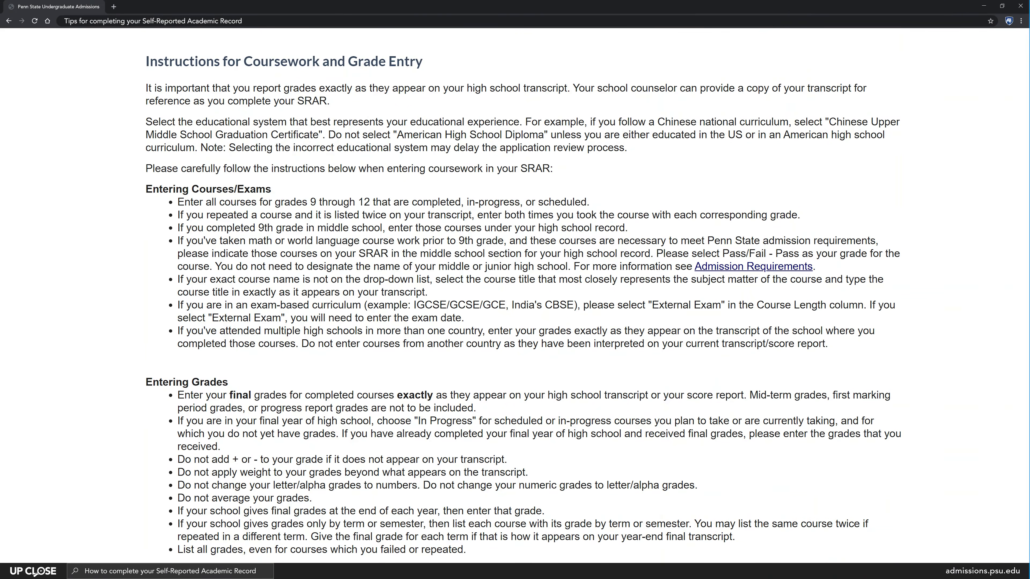
pyautogui.scroll(-5, 515, 292)
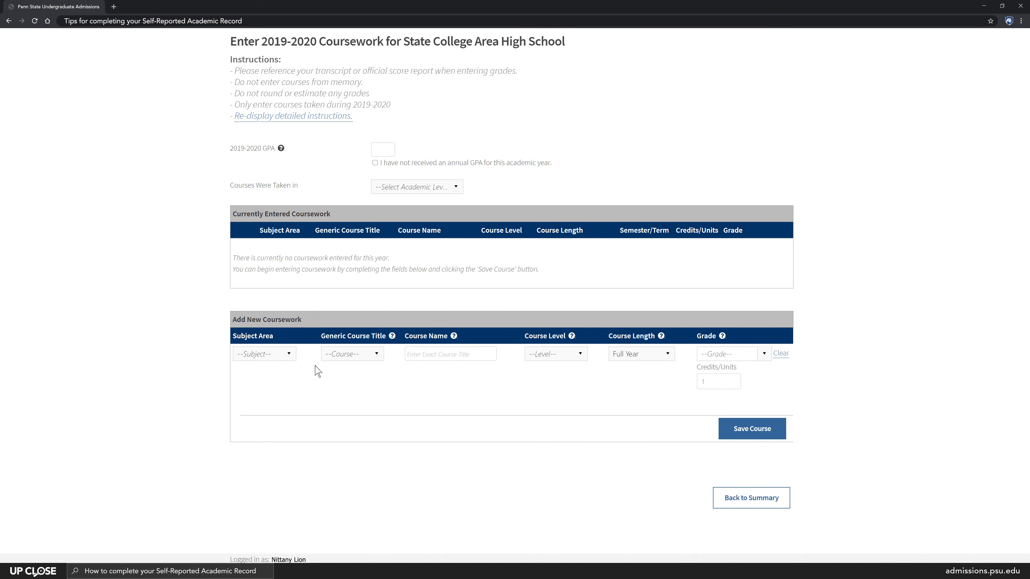
# Step: Set a new 2019-2020 course's subject to Other Subject Area and open its generic course title and grade choices
pyautogui.click(289, 354)
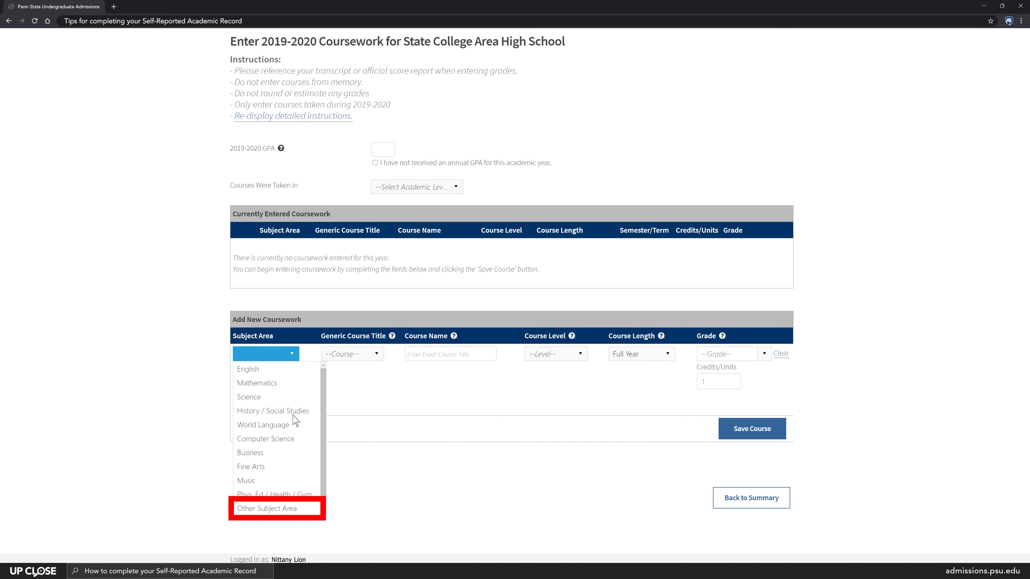
pyautogui.click(299, 509)
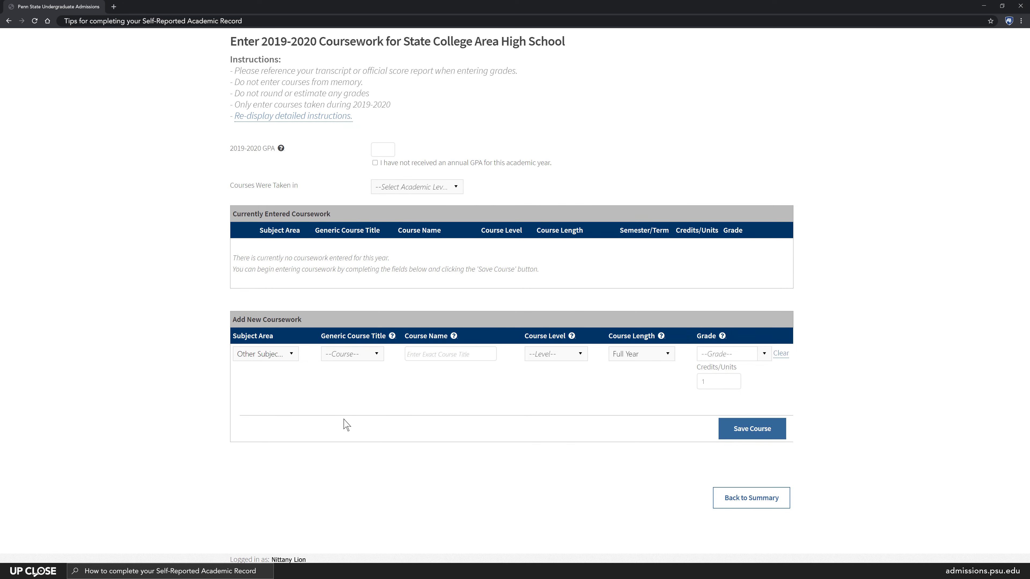
pyautogui.click(378, 355)
pyautogui.click(764, 354)
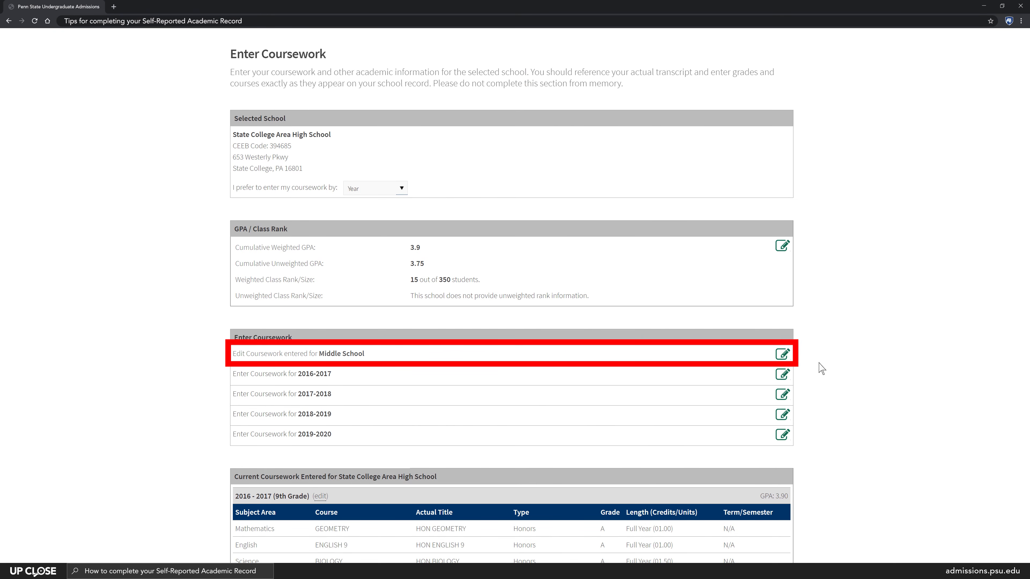
# Step: Open the Middle School coursework and set the SPANISH 1 course's grade to Pass/Fail - Pass
pyautogui.click(782, 354)
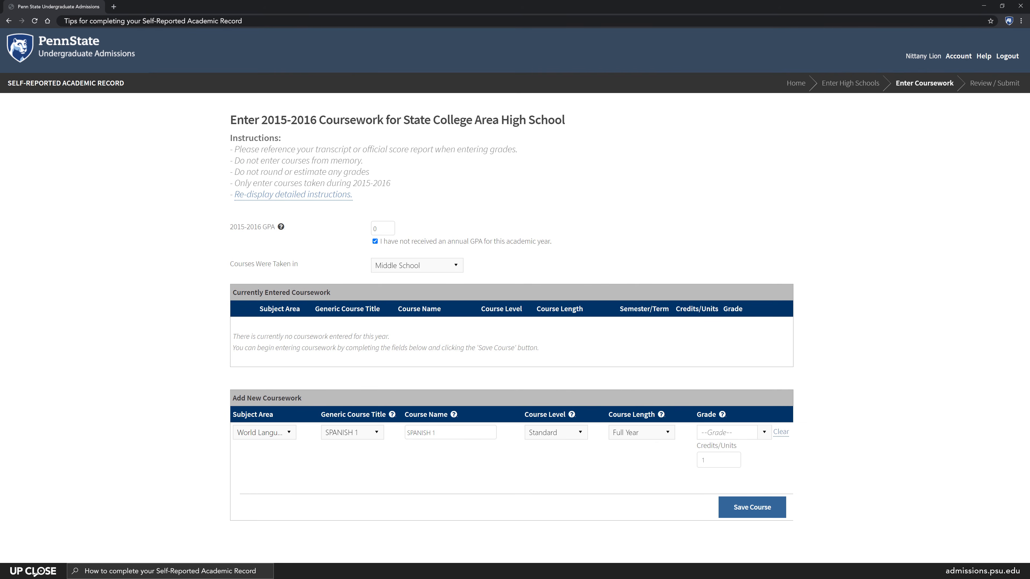
pyautogui.scroll(-2, 515, 296)
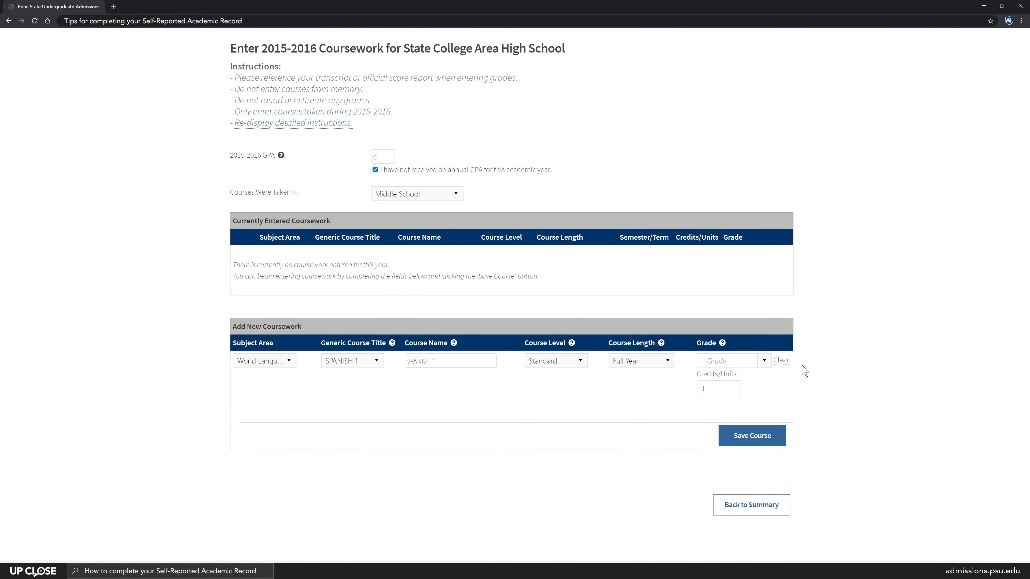
pyautogui.click(766, 364)
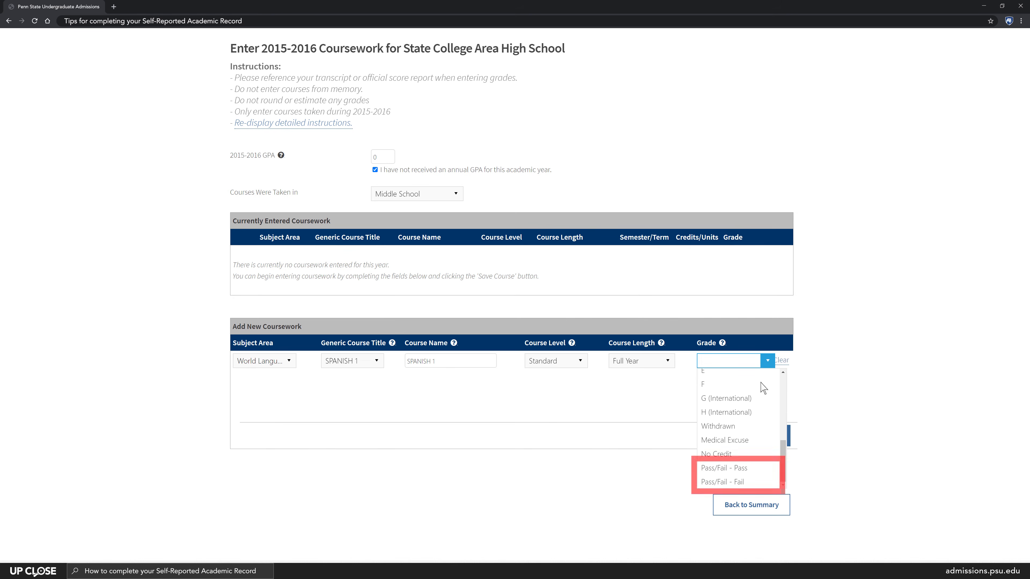
pyautogui.click(751, 470)
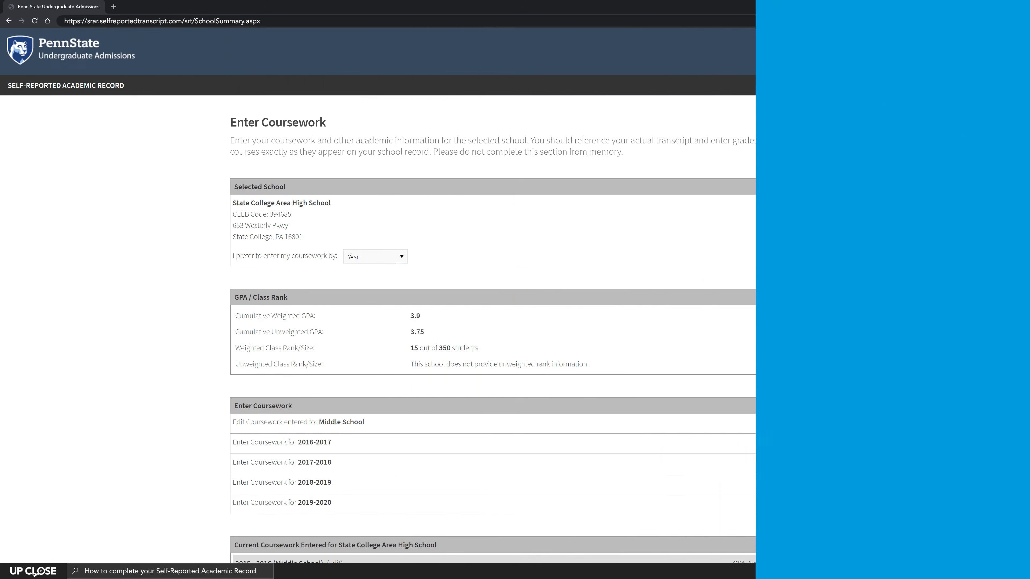
# Step: Review the coursework entered for every school year and submit the Self-Reported Academic Record
pyautogui.scroll(-3, 515, 295)
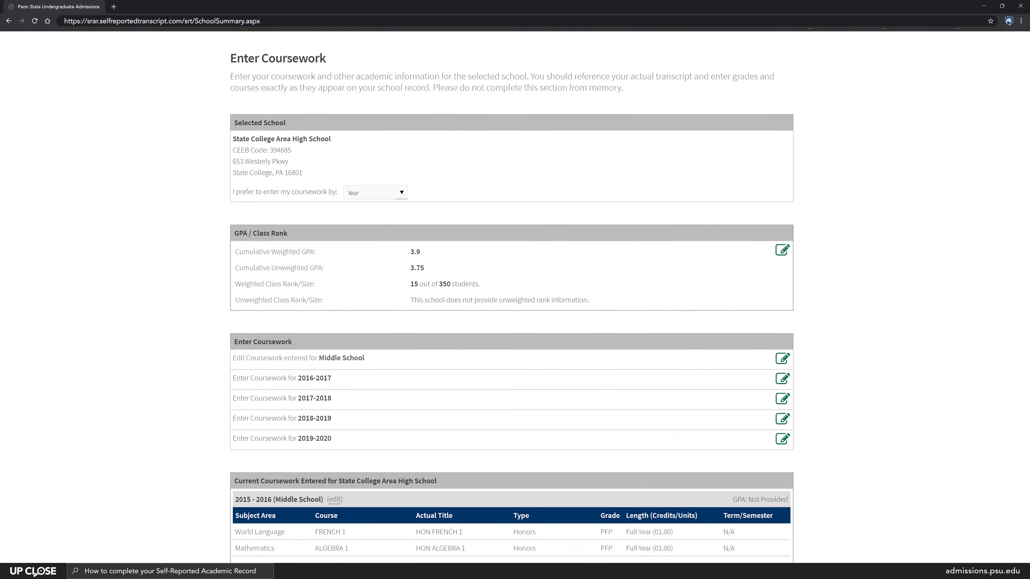
pyautogui.scroll(-8, 512, 295)
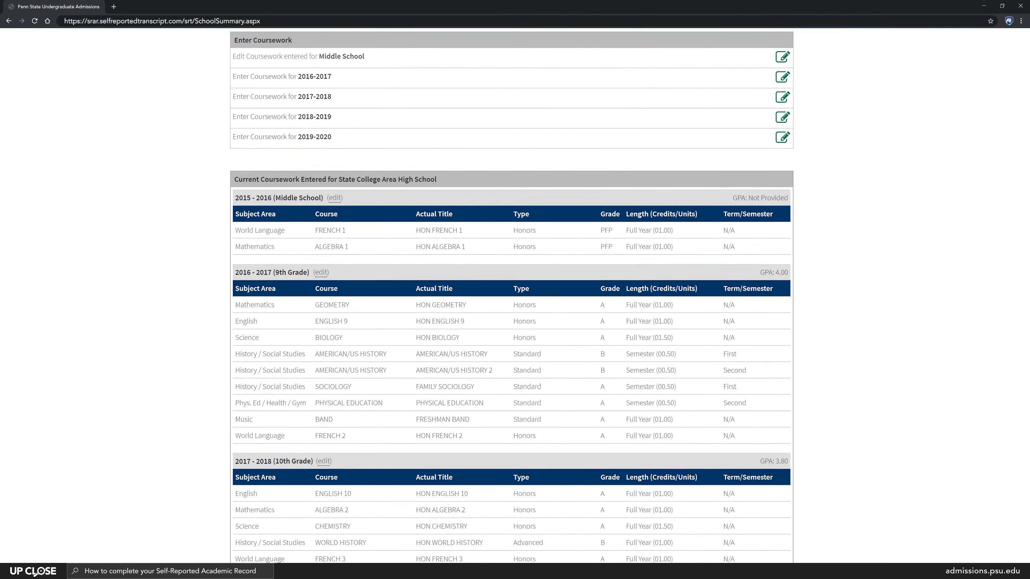
pyautogui.scroll(-8, 512, 296)
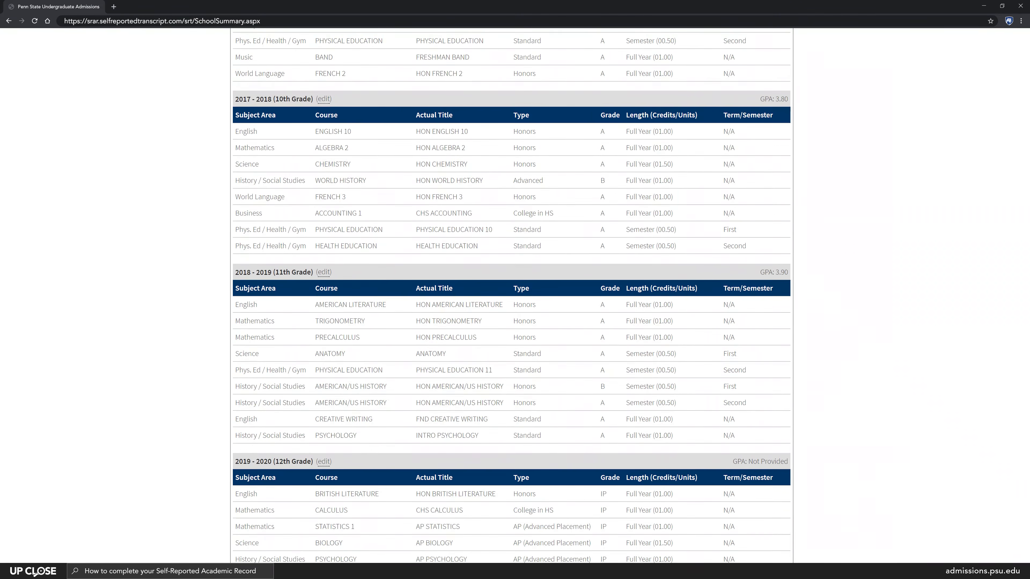
pyautogui.scroll(-4, 823, 471)
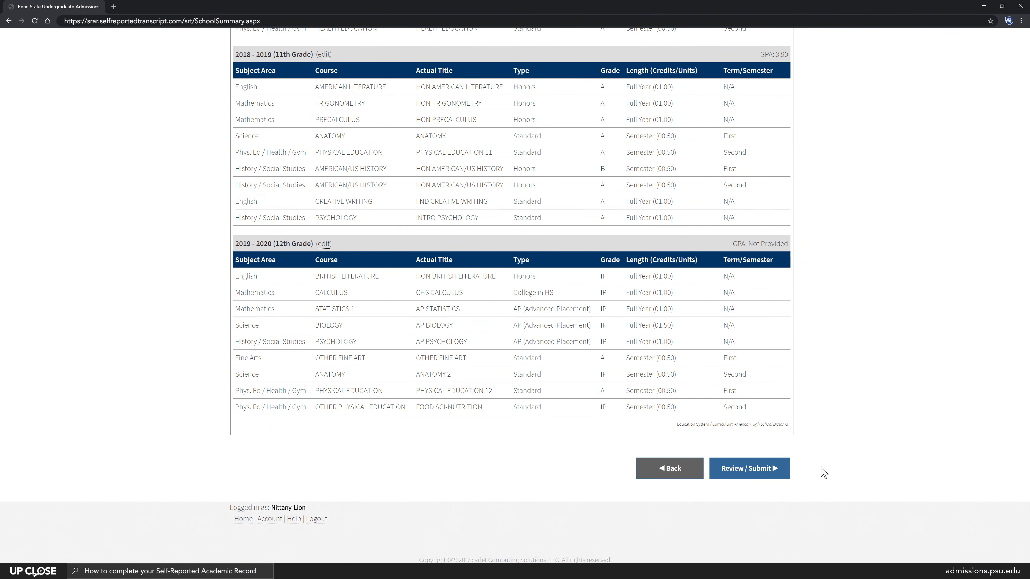
pyautogui.click(748, 472)
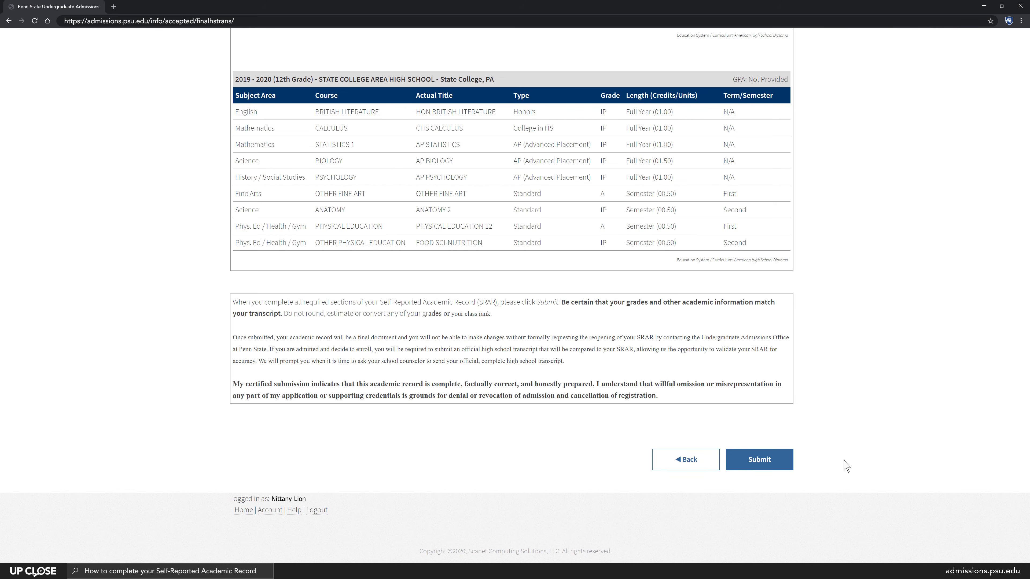
pyautogui.click(759, 461)
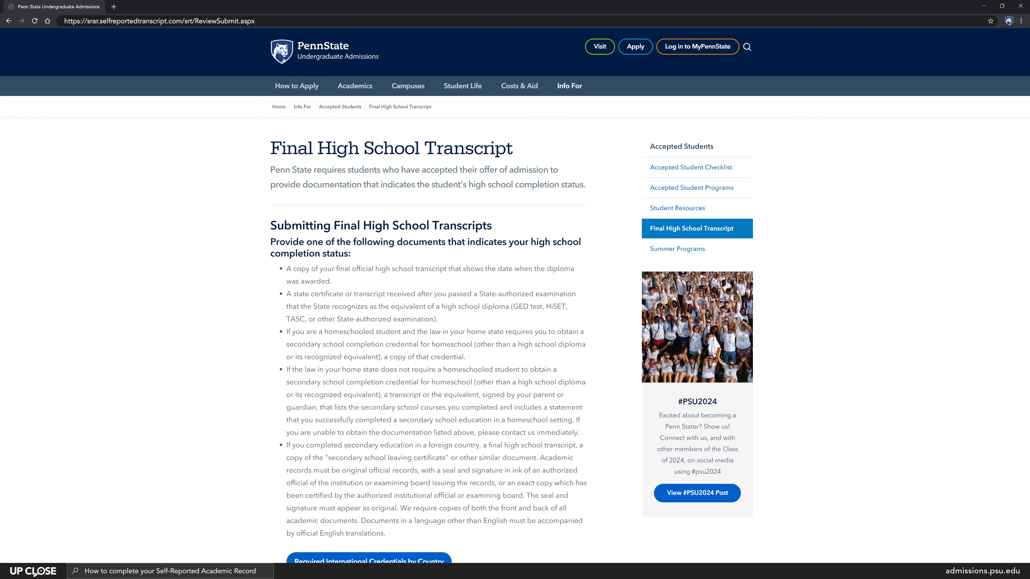
# Step: Read the Final High School Transcript requirements, the ways to submit documentation and the SRAR Validation section
pyautogui.scroll(-3, 515, 296)
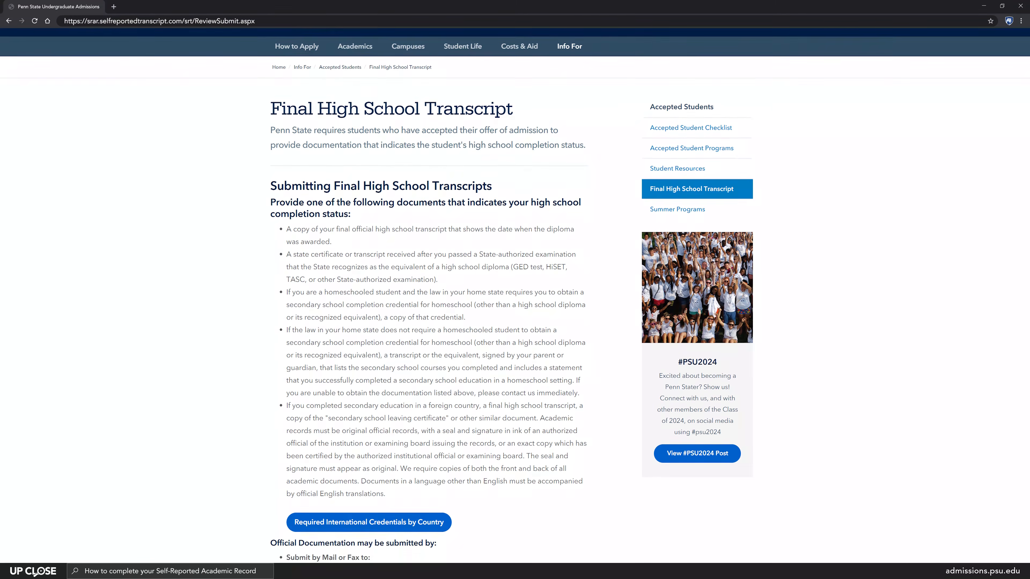
pyautogui.scroll(-5, 515, 295)
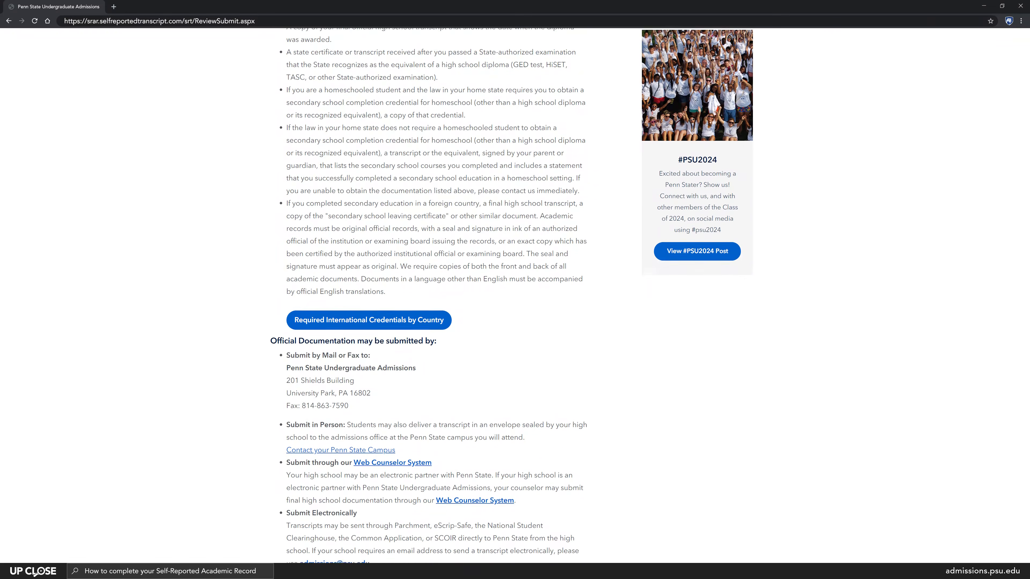
pyautogui.scroll(-1, 514, 295)
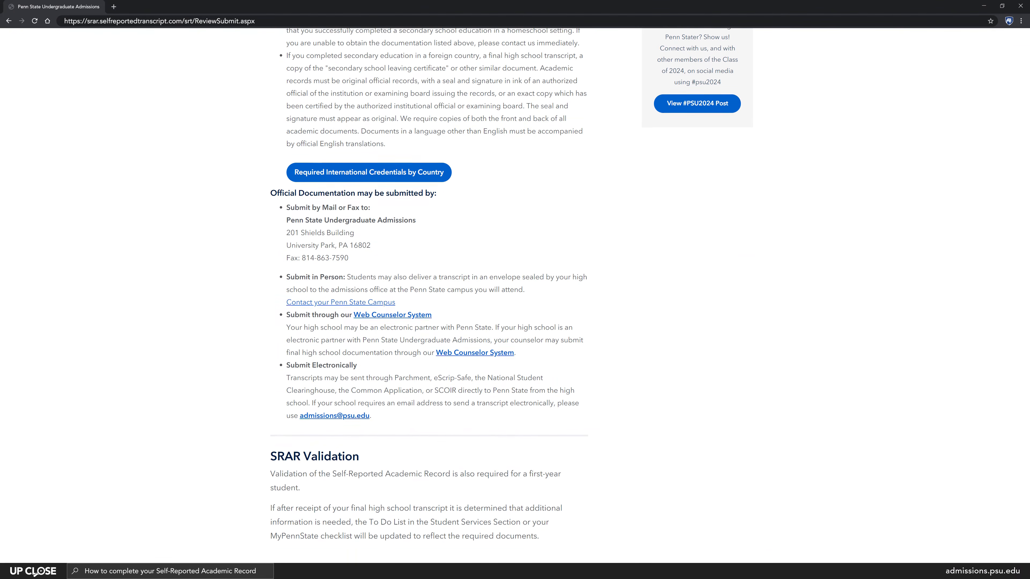